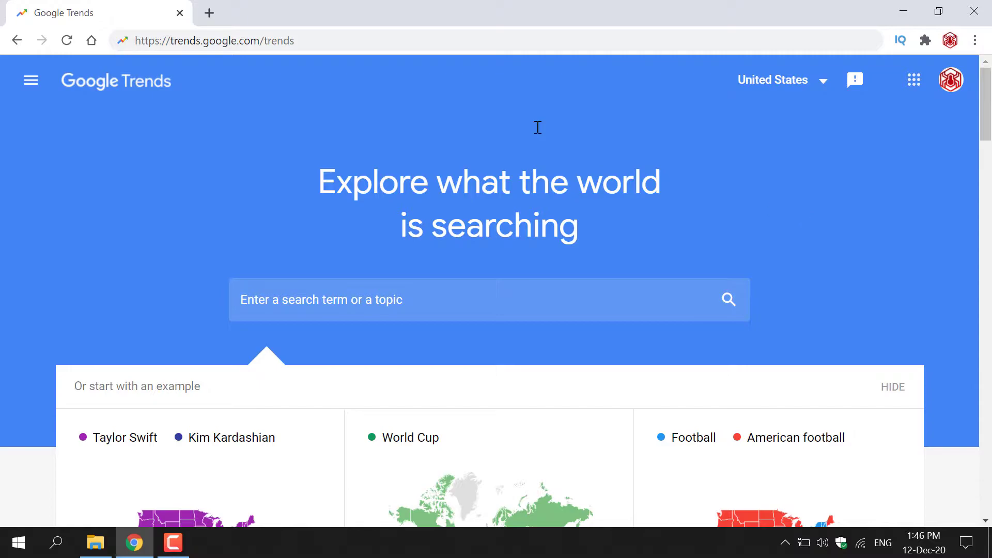
Step: Load trends.google.com/trends and choose United States as the country
left_click(348, 37)
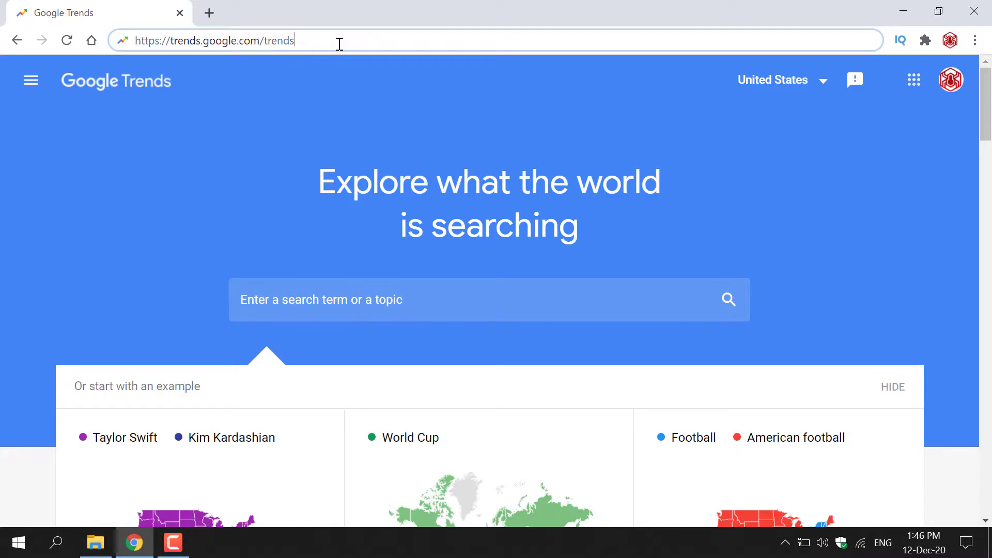
key("Return")
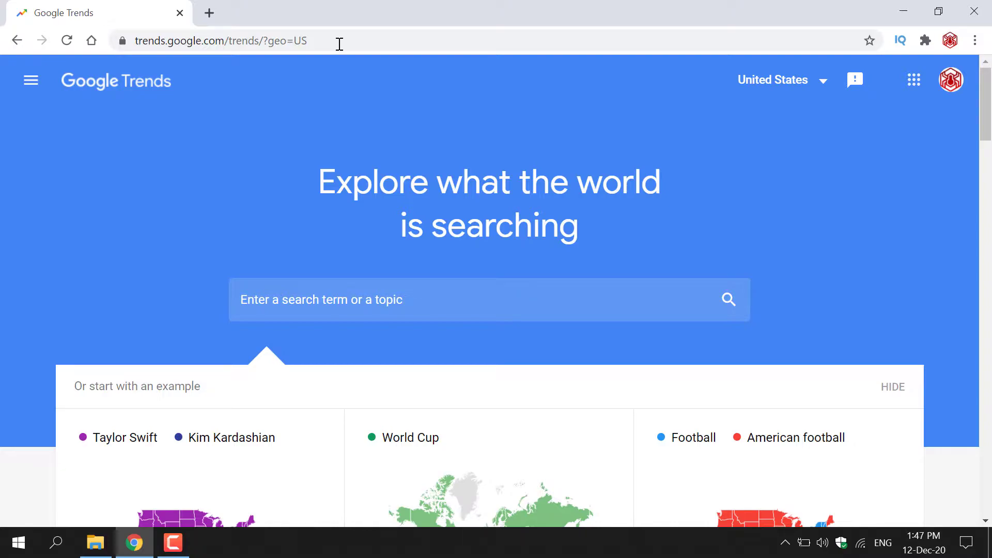
left_click(824, 93)
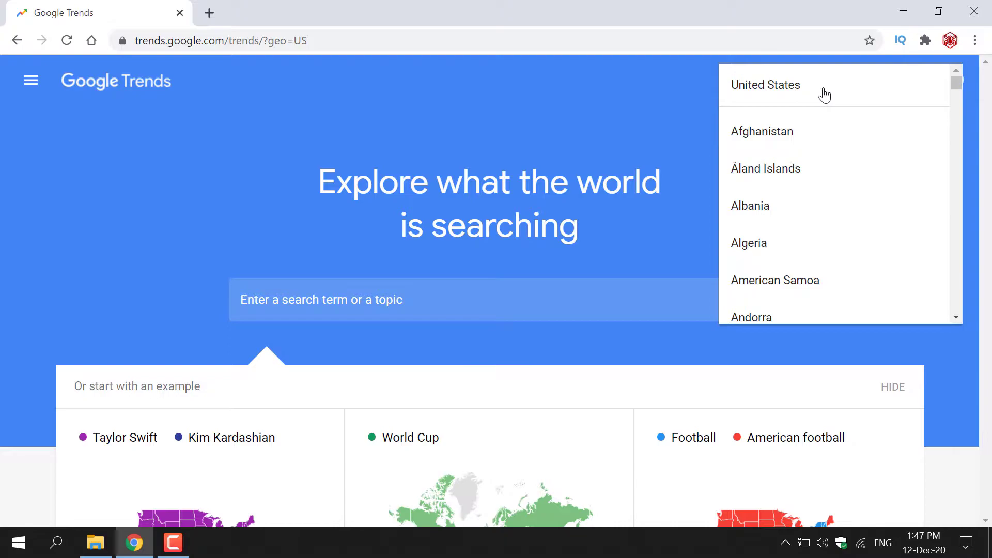
left_click(824, 95)
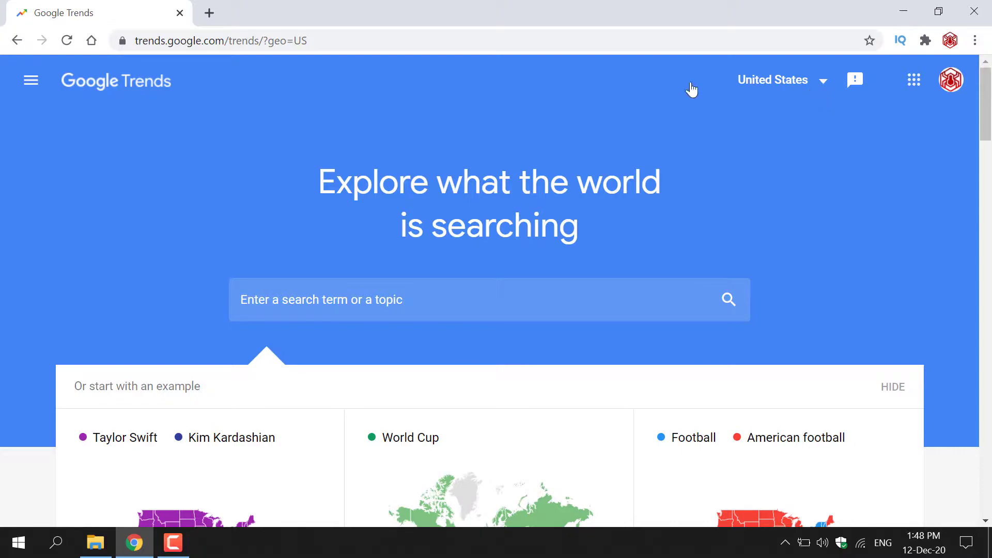
Step: Open the Explore page and look over its example comparisons and filter options
left_click(36, 87)
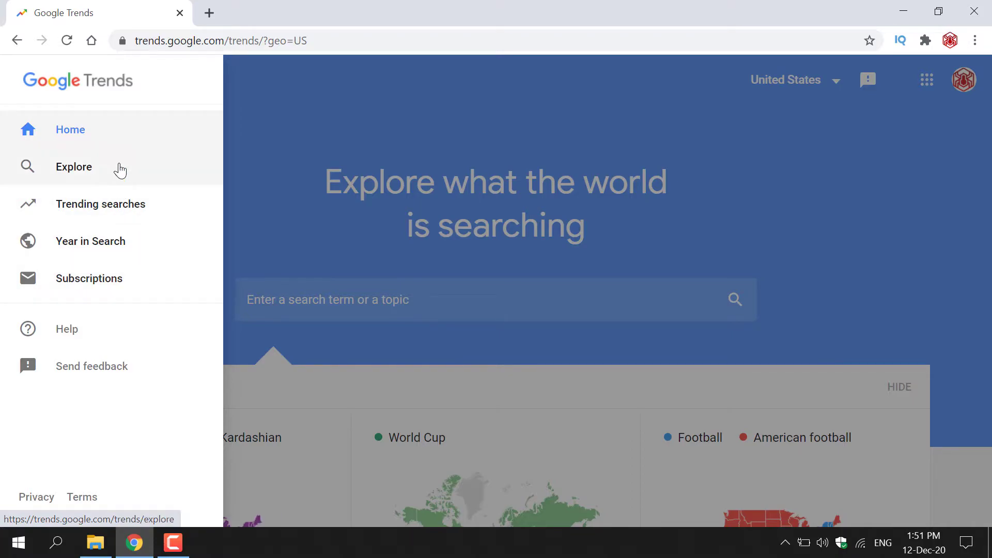
left_click(119, 170)
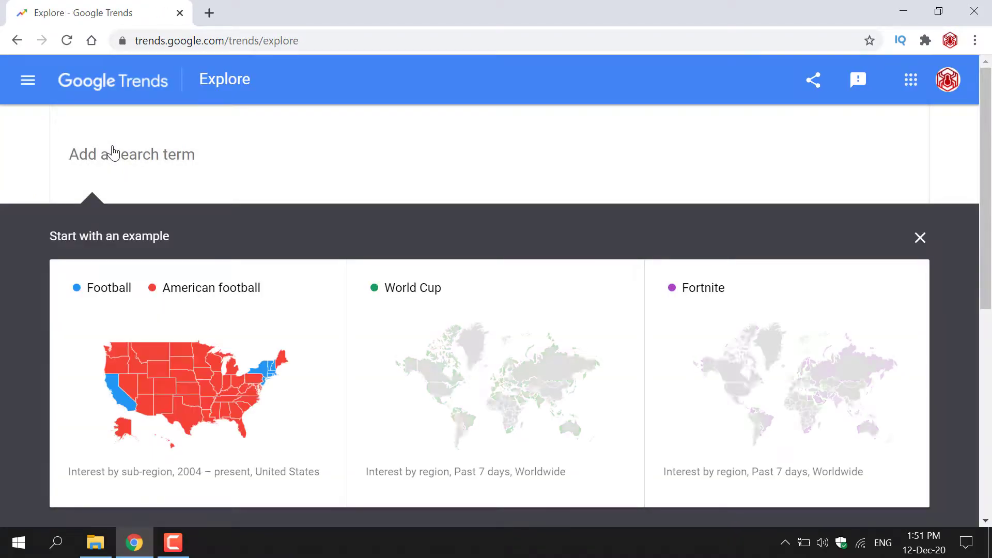
left_click(113, 144)
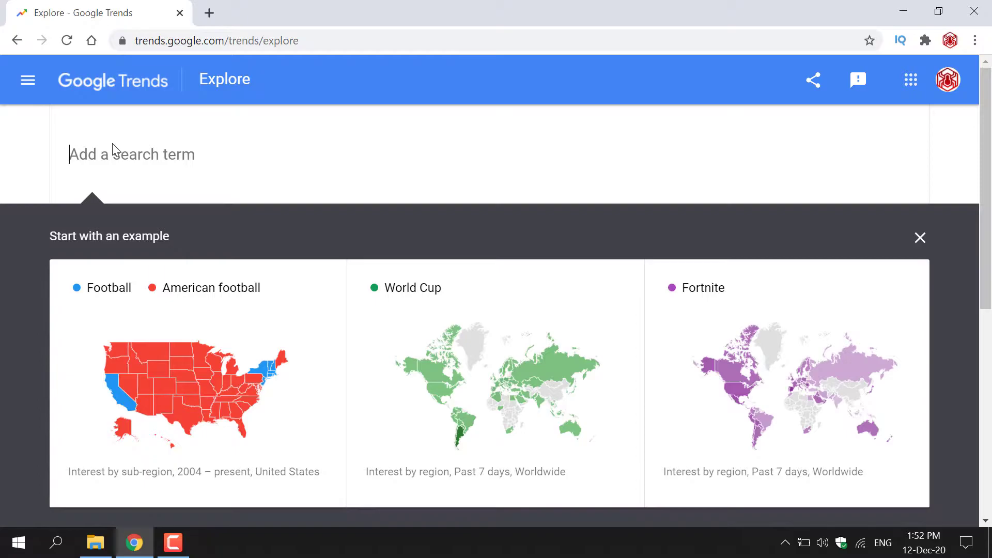
scroll(113, 143, "down", 1)
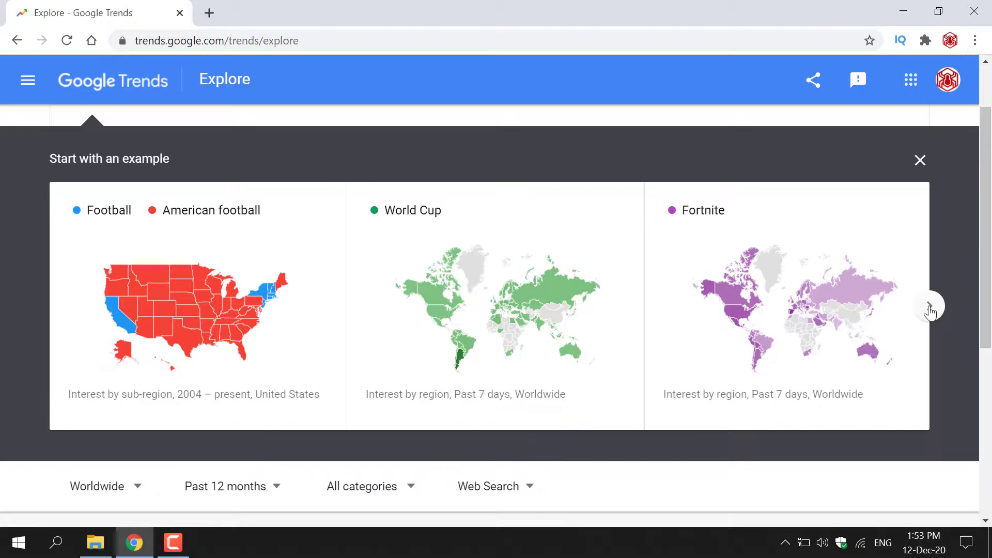
left_click_drag(987, 238, 987, 405)
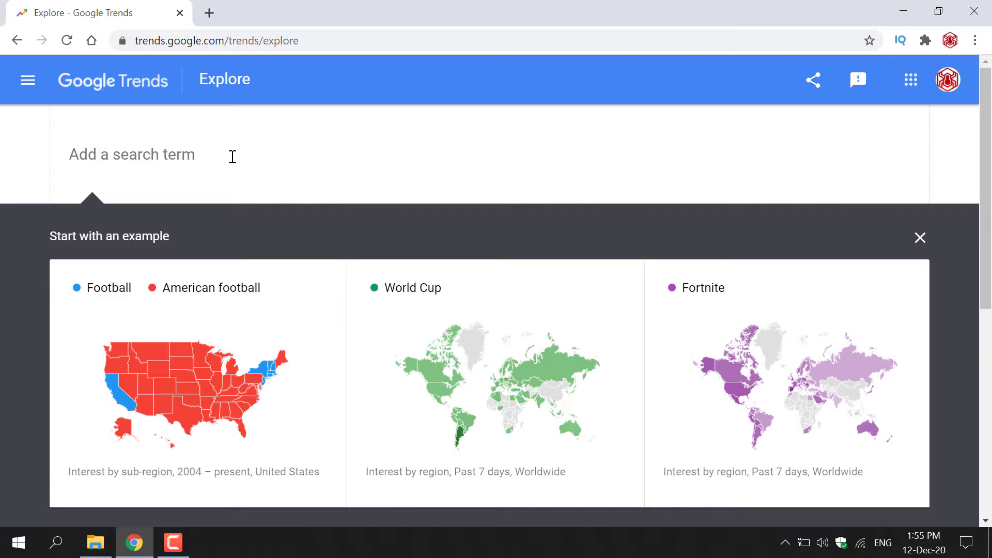
Step: Explore the search term "football" and set its search type to YouTube Search
type("football")
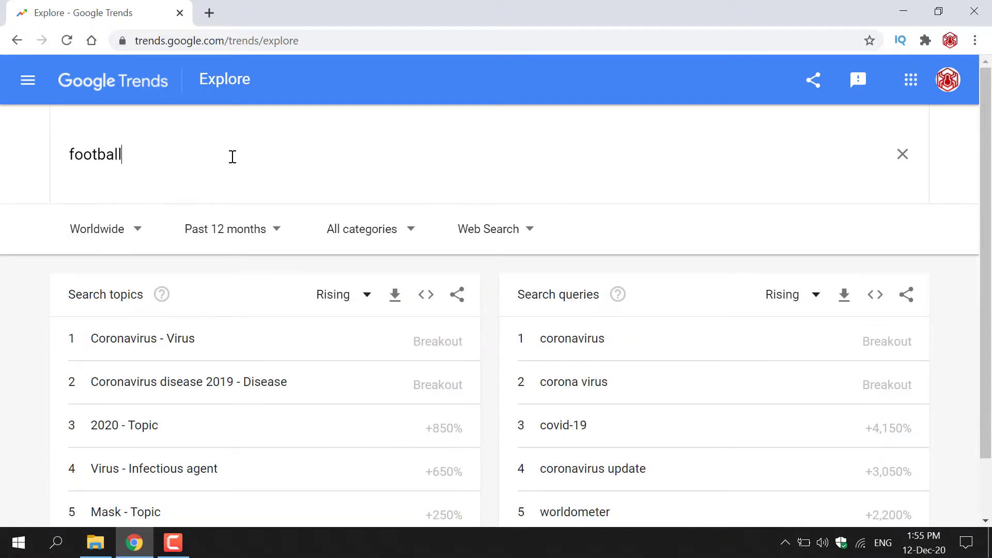
key("Return")
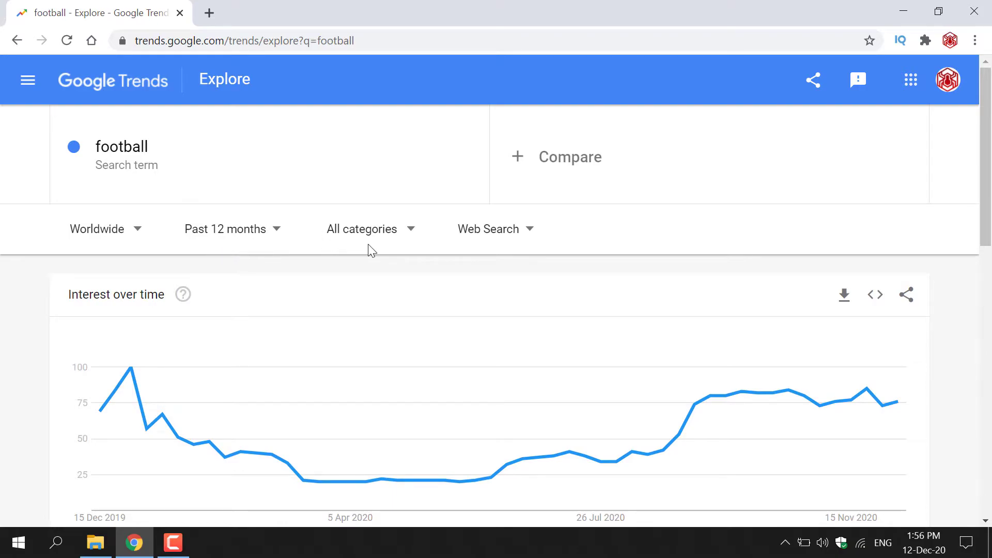
left_click(531, 231)
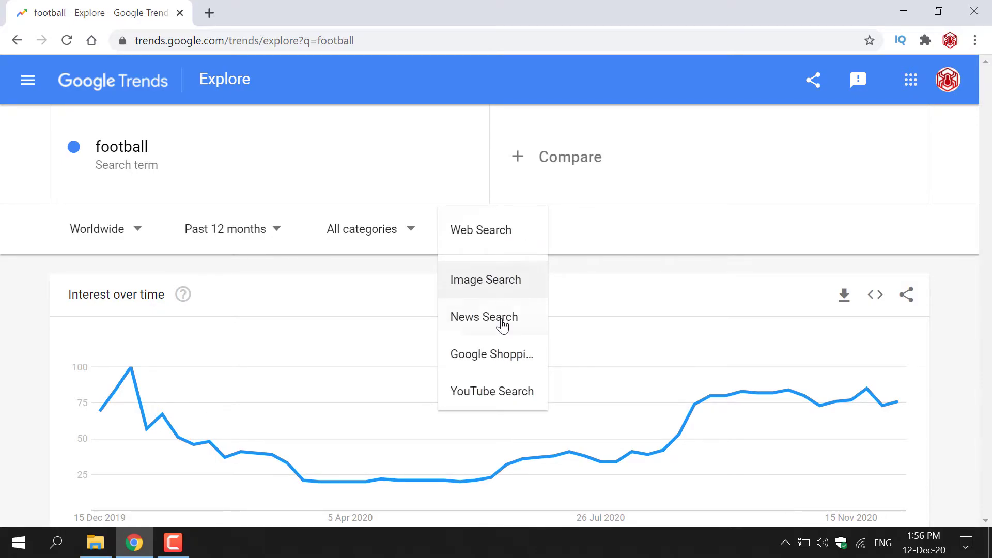
left_click(519, 391)
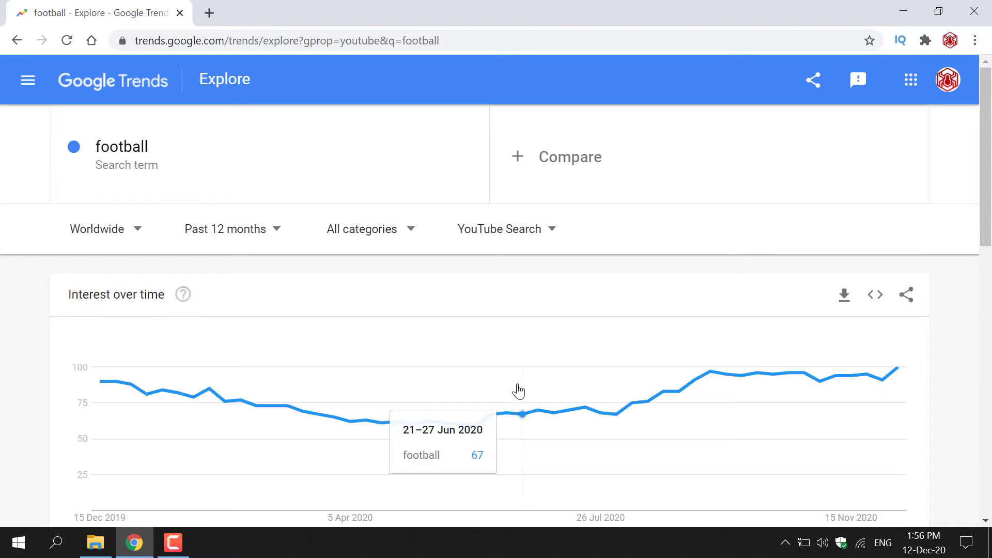
Step: Read the explanation of interest over time, and review football's interest by region, related topics and related queries
left_click_drag(991, 140, 990, 182)
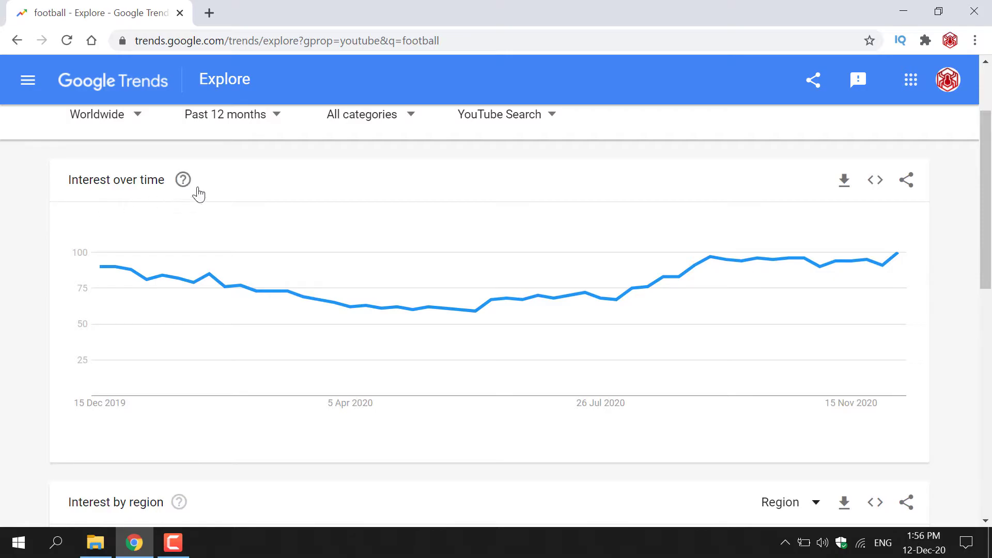
left_click(179, 183)
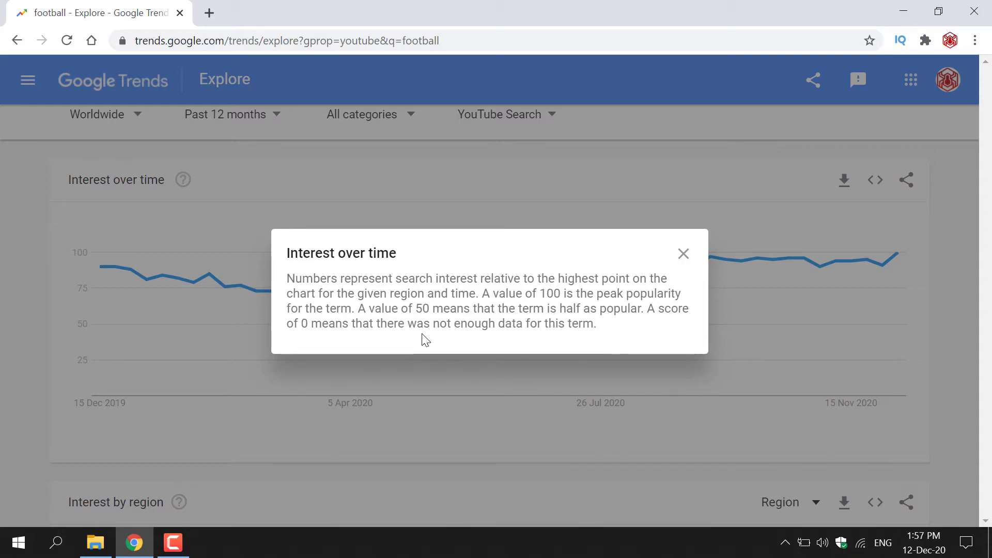
left_click(681, 252)
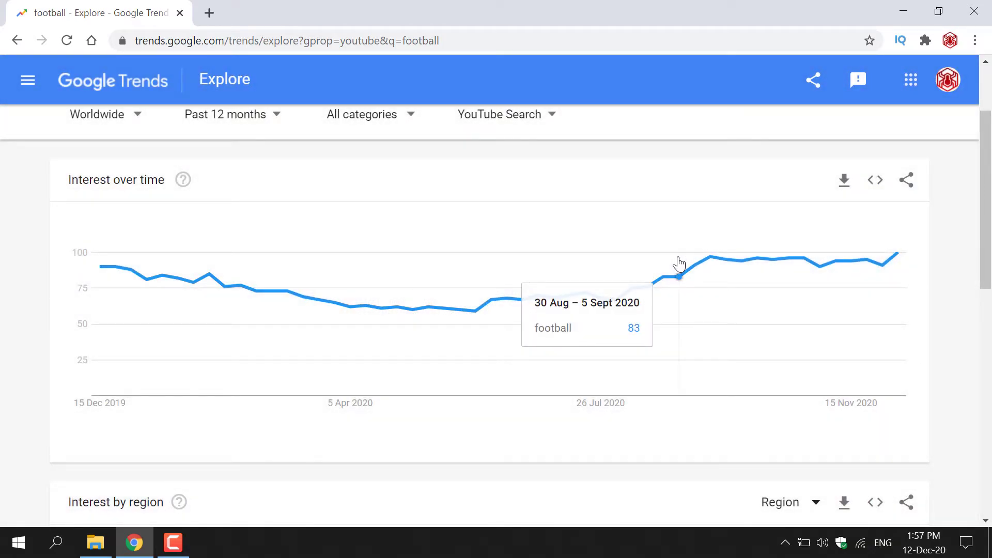
left_click_drag(990, 194, 989, 321)
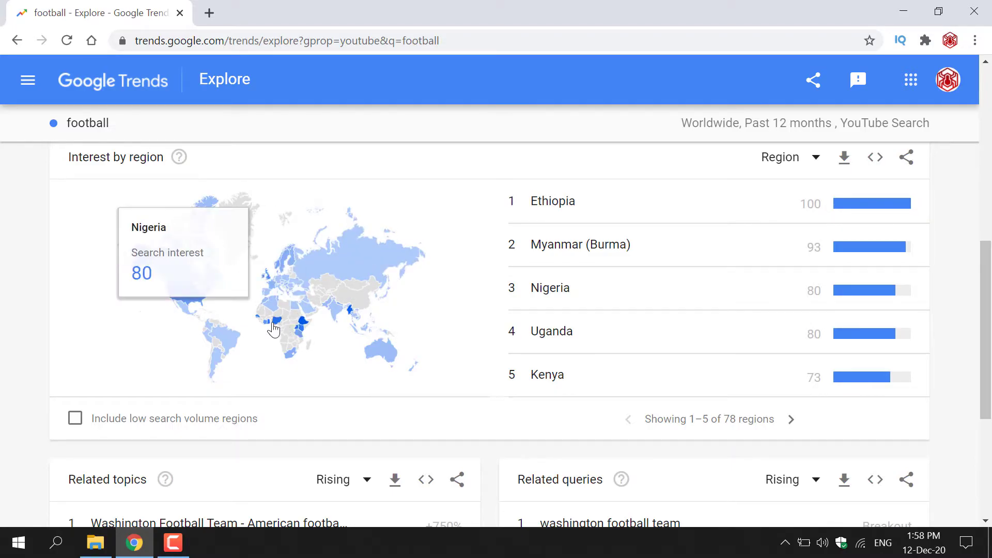
scroll(368, 376, "down", 5)
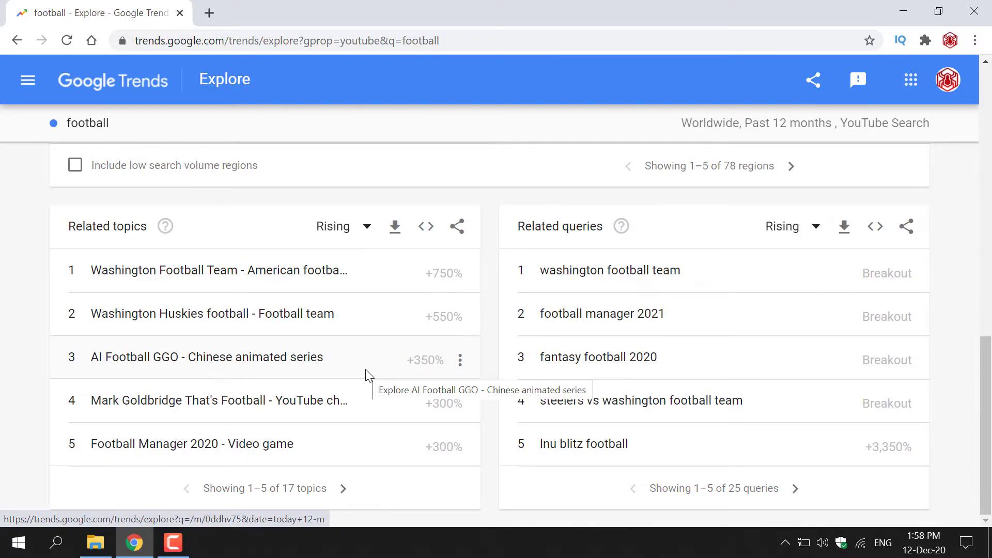
scroll(369, 376, "up", 10)
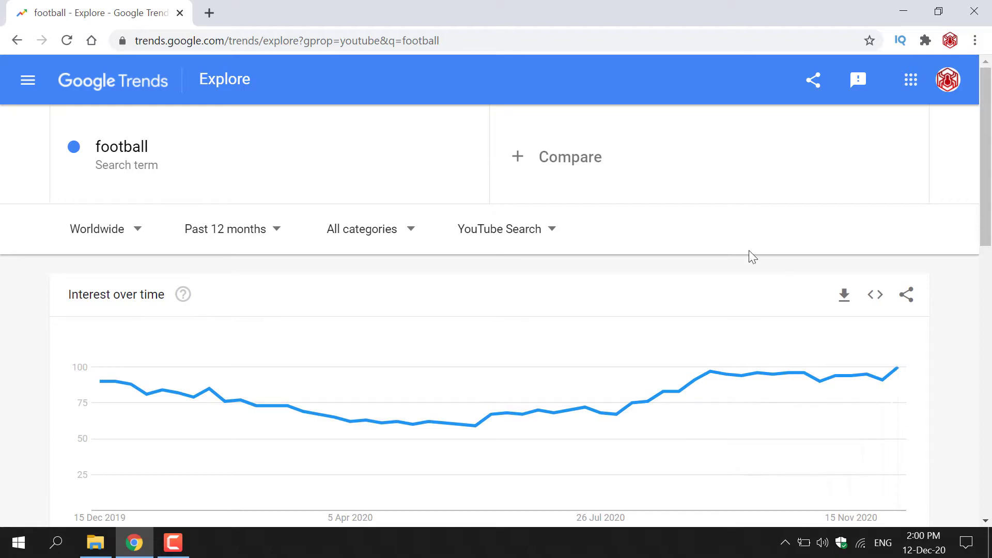
Step: Add "basketball" as a comparison term alongside football
left_click(552, 166)
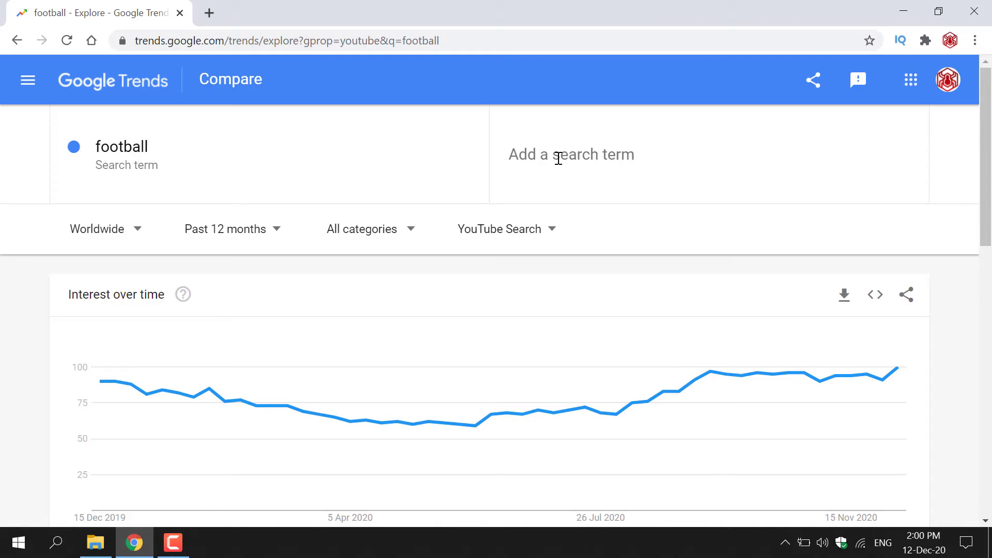
type("basketball")
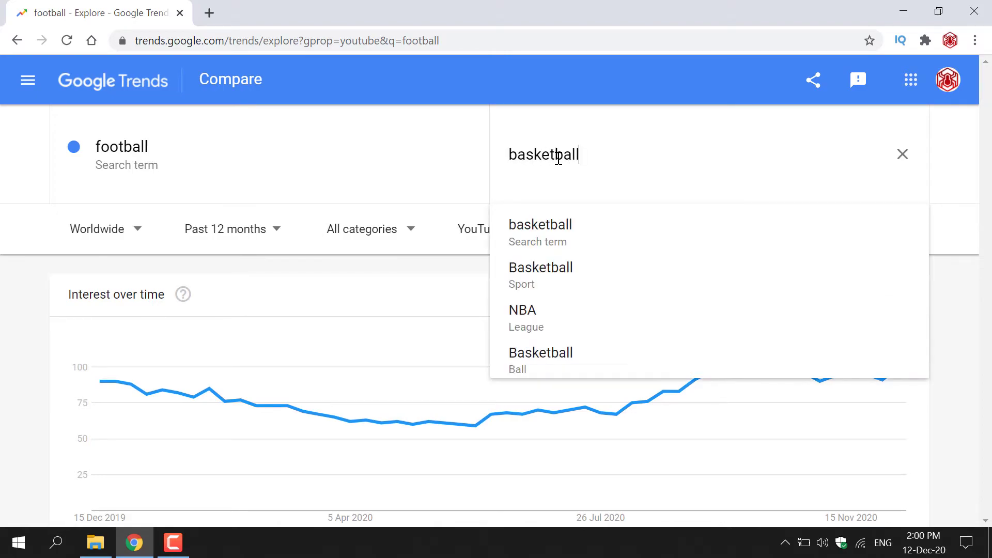
key("Return")
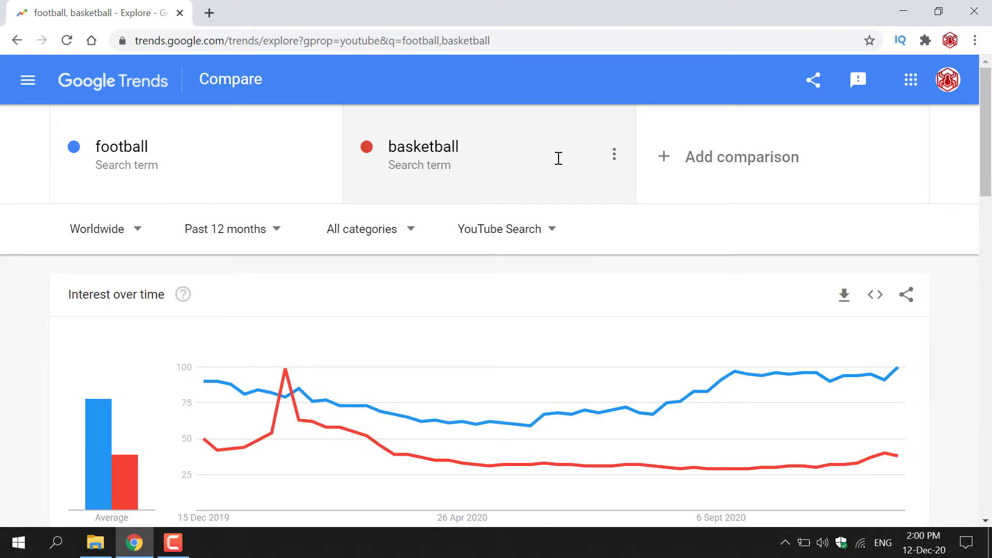
Step: Examine the averages, the basketball peak in the interest-over-time chart and the compared breakdown by region
left_click_drag(991, 123, 990, 152)
mouse_move(101, 353)
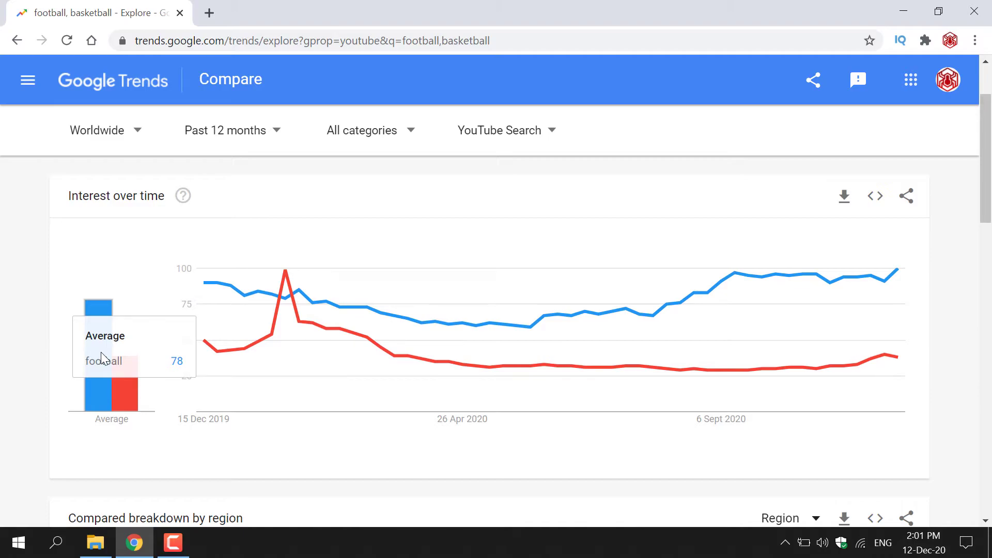
mouse_move(138, 382)
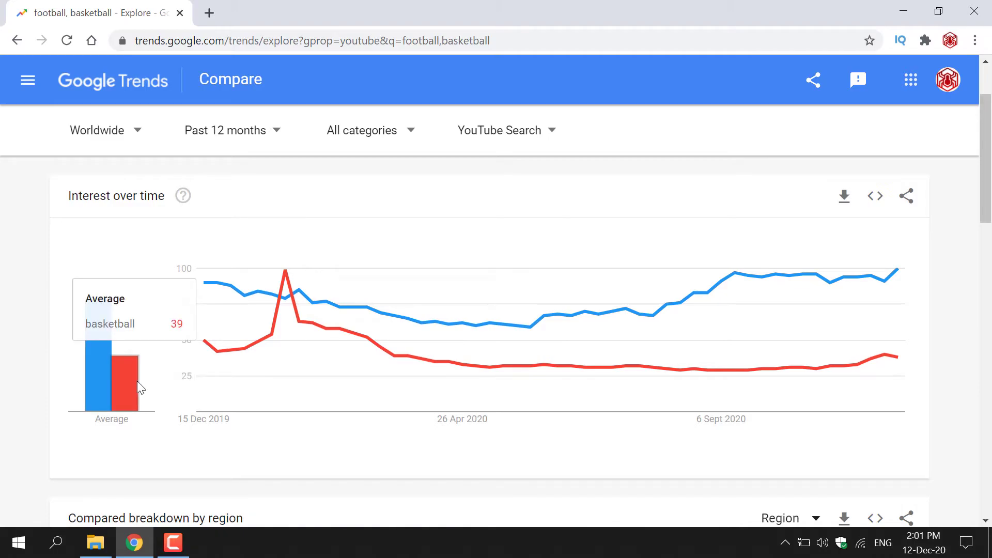
mouse_move(98, 384)
mouse_move(241, 355)
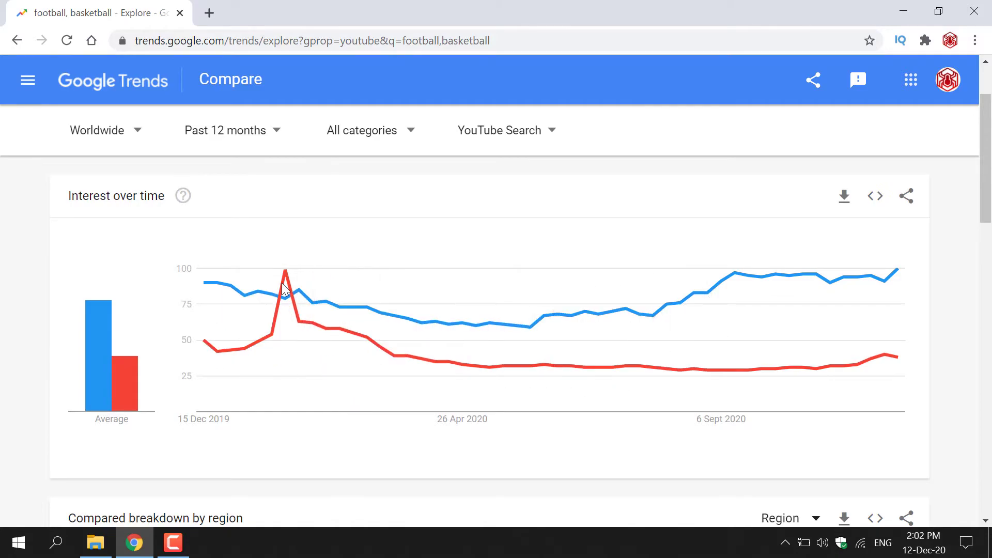
mouse_move(286, 291)
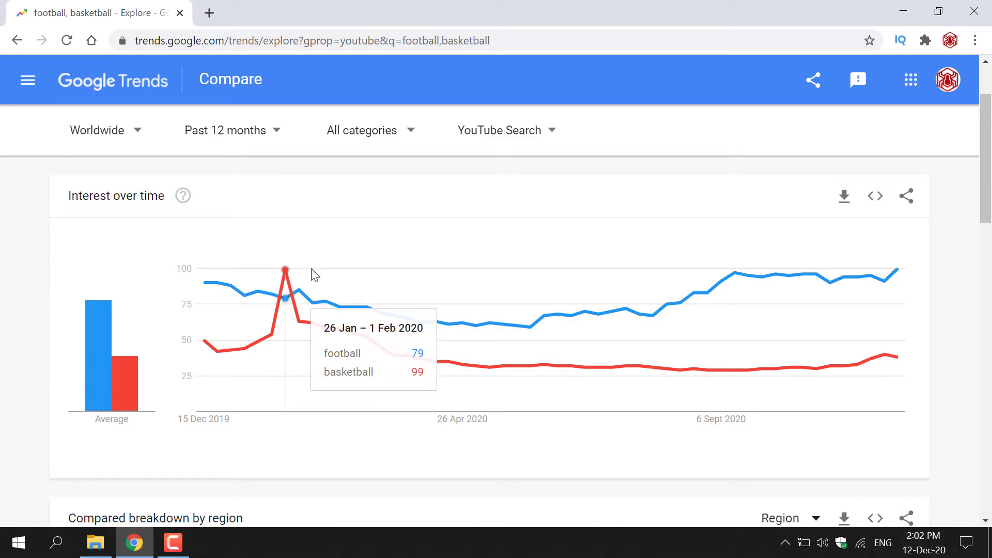
left_click_drag(988, 151, 989, 248)
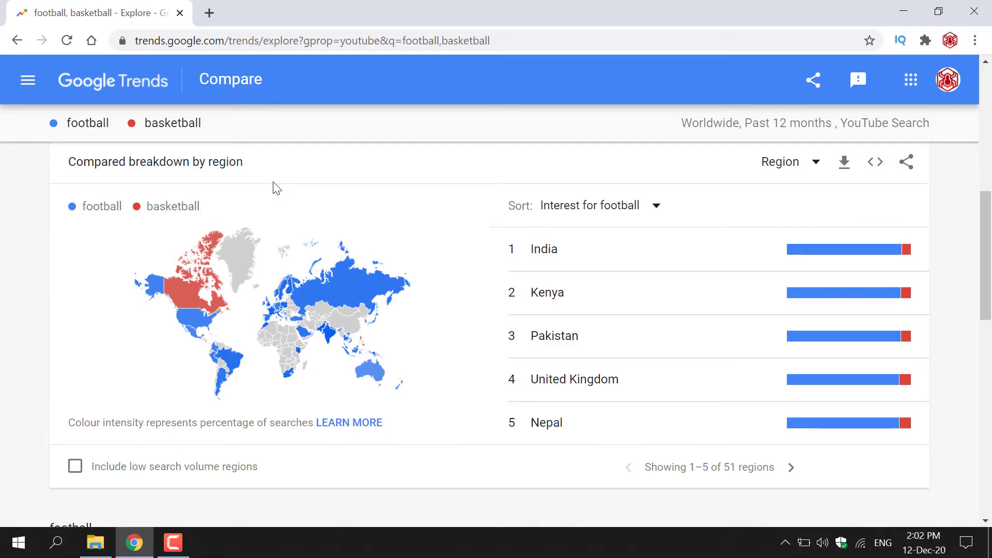
mouse_move(205, 289)
scroll(414, 238, "up", 10)
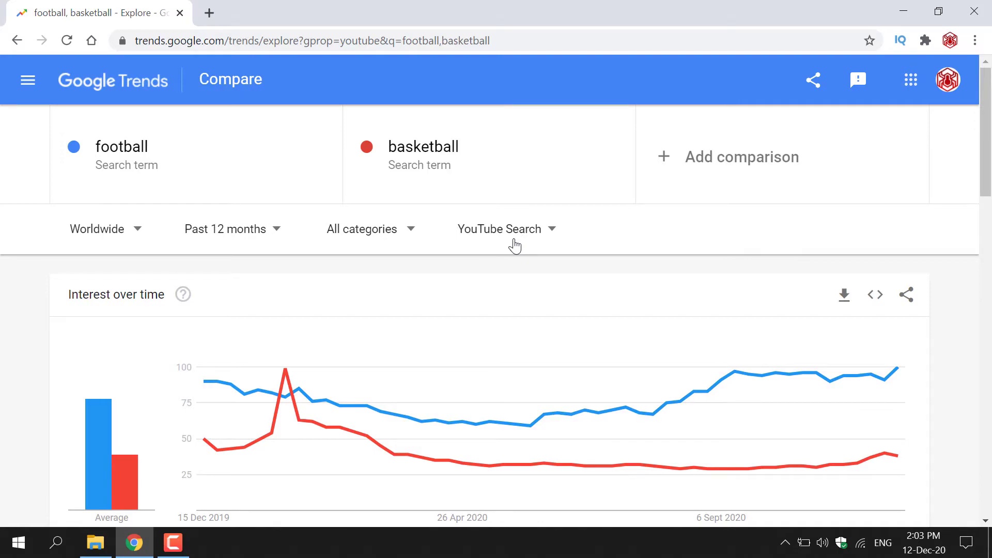
Step: Switch the football and basketball comparison to Web Search and view its interest-over-time chart
left_click(554, 233)
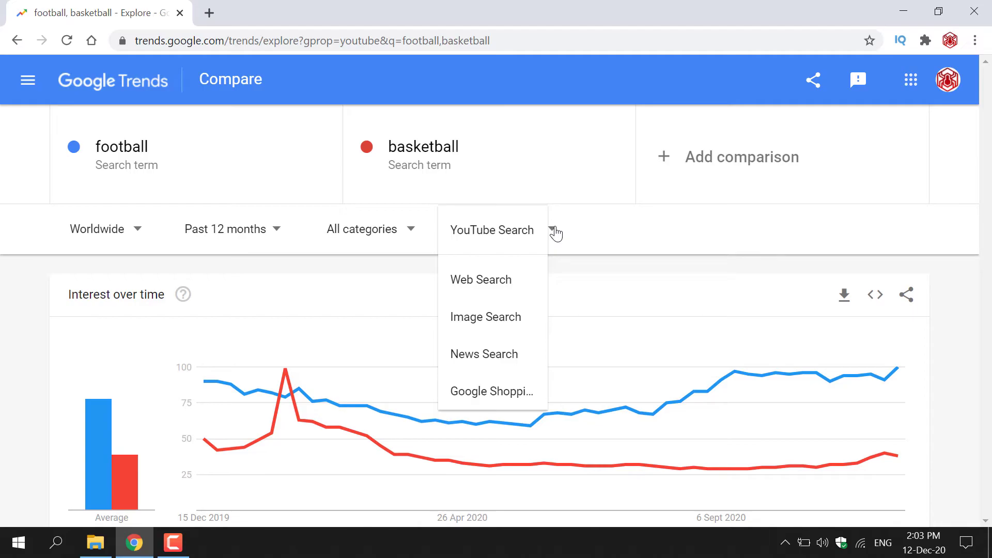
left_click(493, 285)
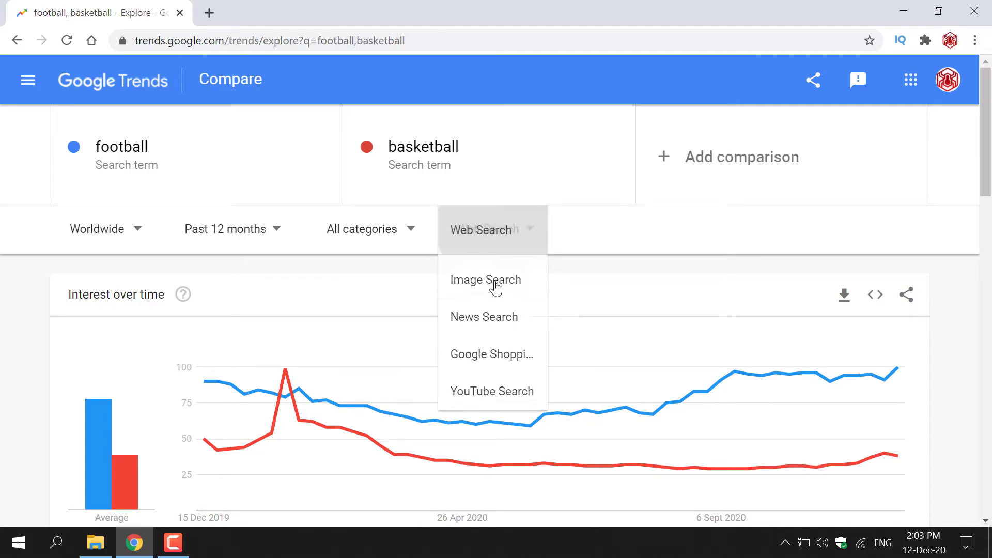
scroll(496, 288, "down", 2)
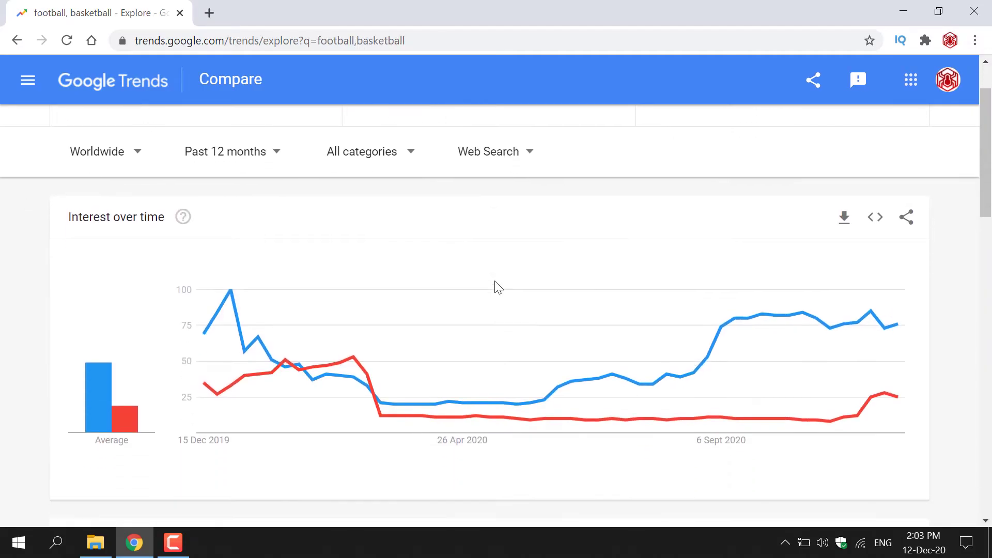
scroll(497, 287, "up", 2)
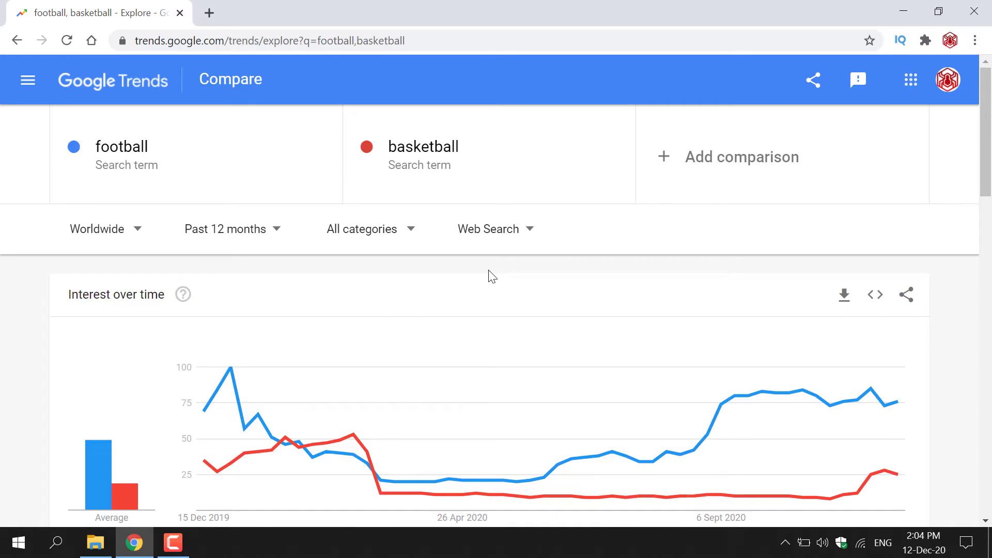
Step: Open the Trending searches page and view the daily search trends for the United States
left_click(23, 92)
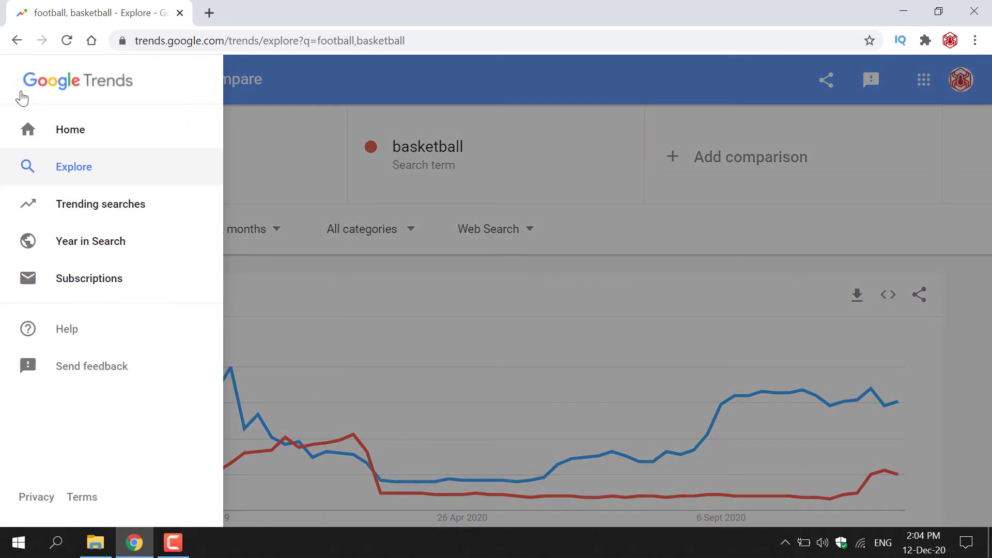
left_click(127, 207)
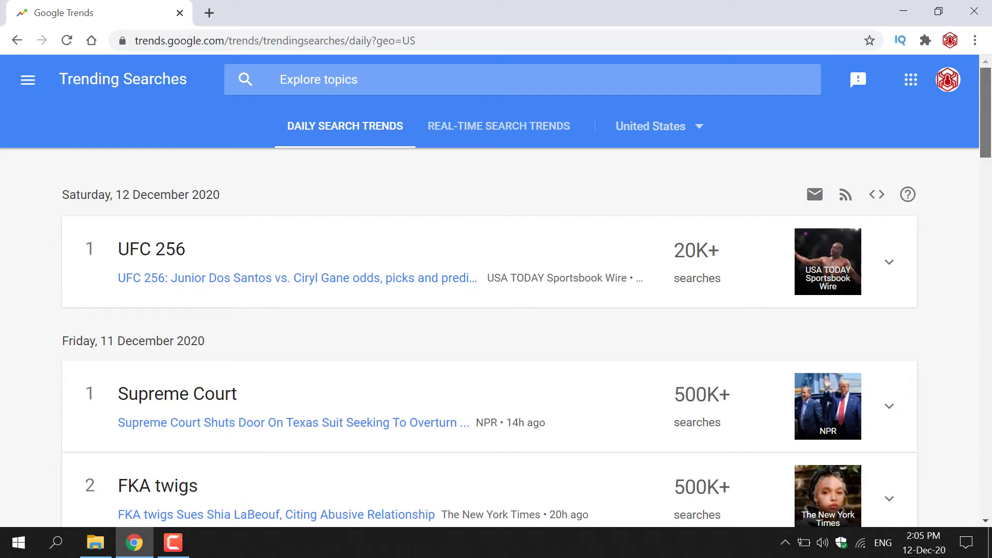
mouse_move(988, 88)
left_mouse_down()
mouse_move(988, 196)
mouse_move(990, 85)
left_mouse_up()
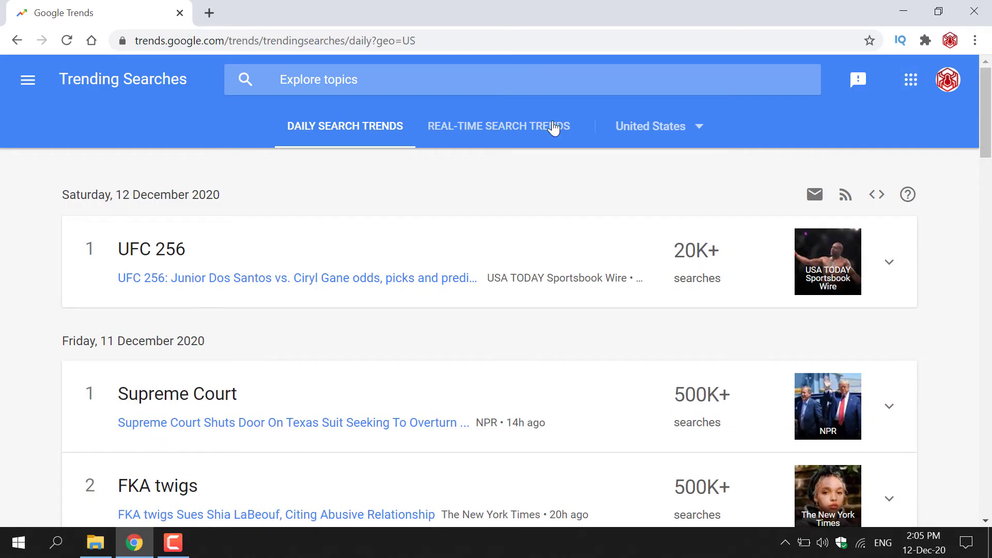
Step: View the real-time search trends for the United States and open the Year in Search page
left_click(484, 133)
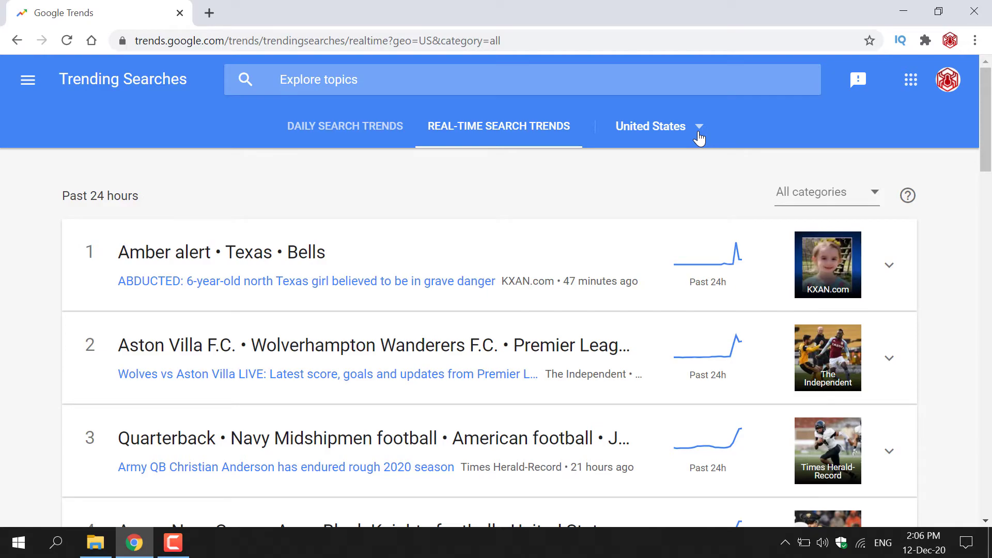
left_click(28, 80)
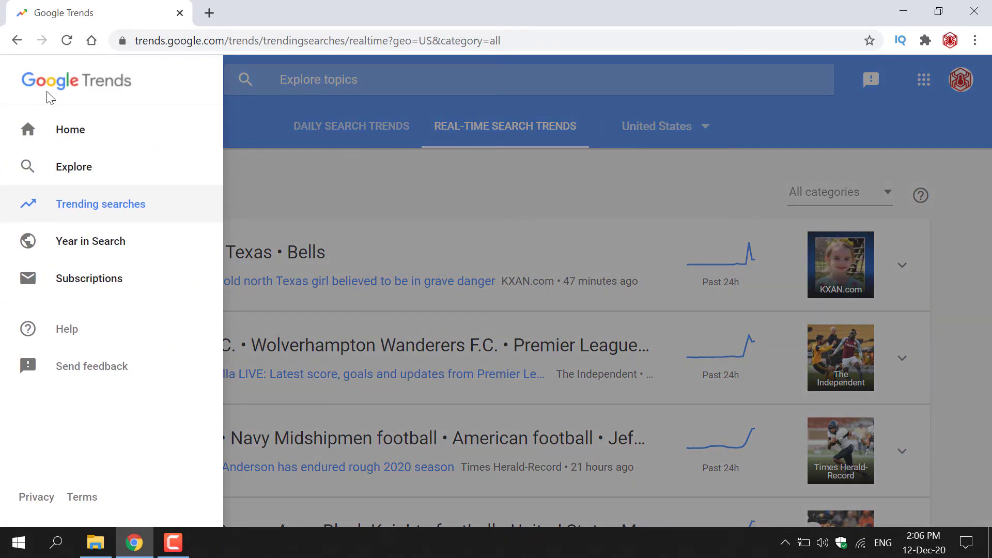
left_click(158, 243)
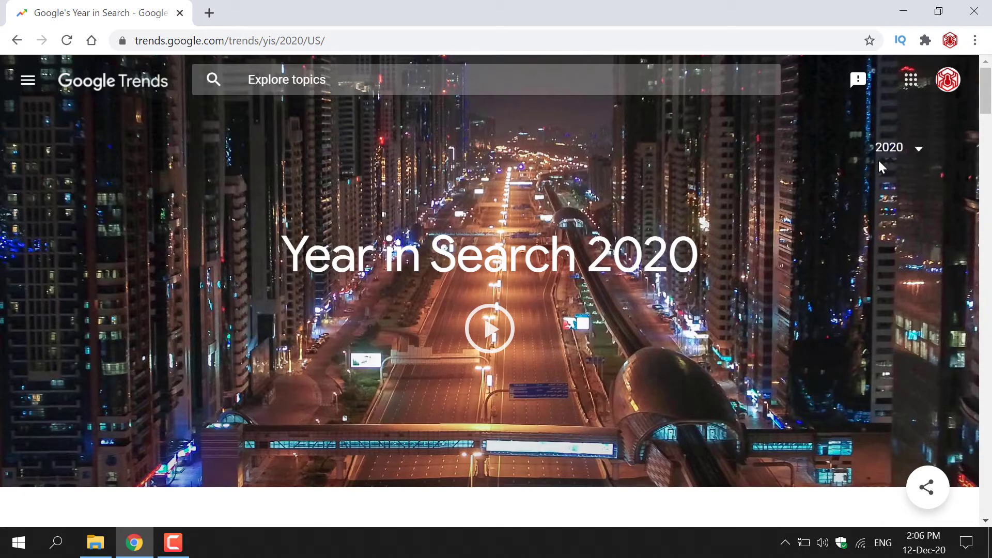
Step: Check which years and countries Year in Search offers, keeping 2020 and United States selected
left_click(921, 160)
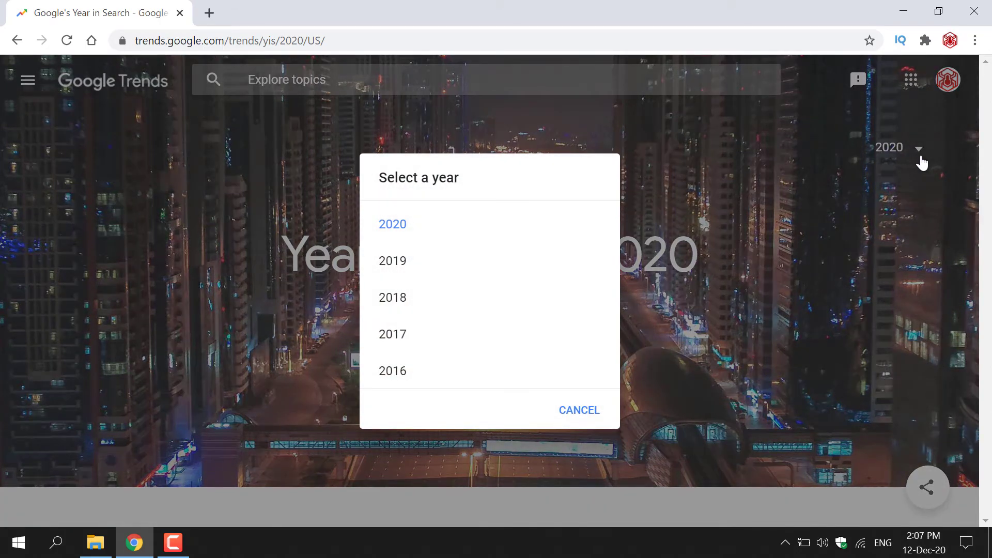
left_click(578, 410)
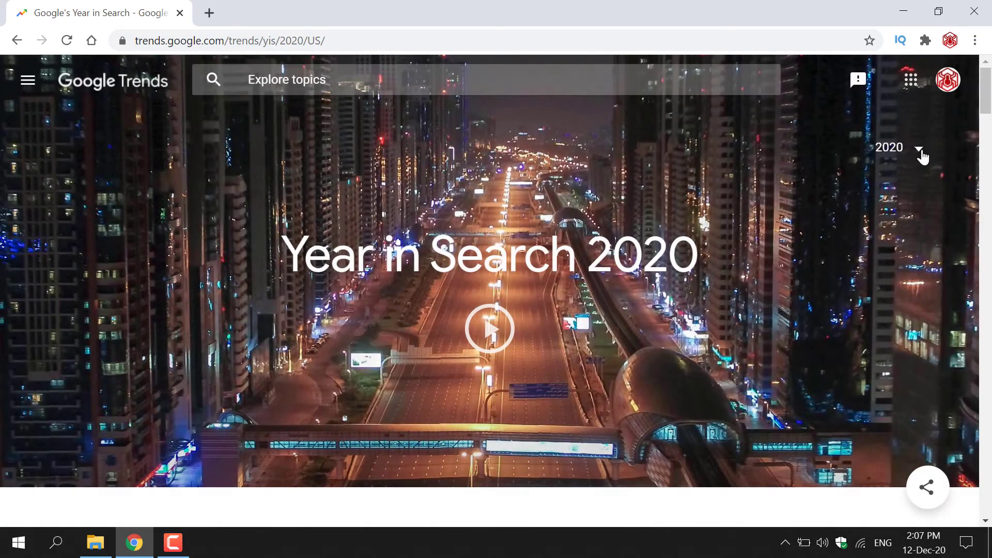
left_click_drag(989, 96, 990, 164)
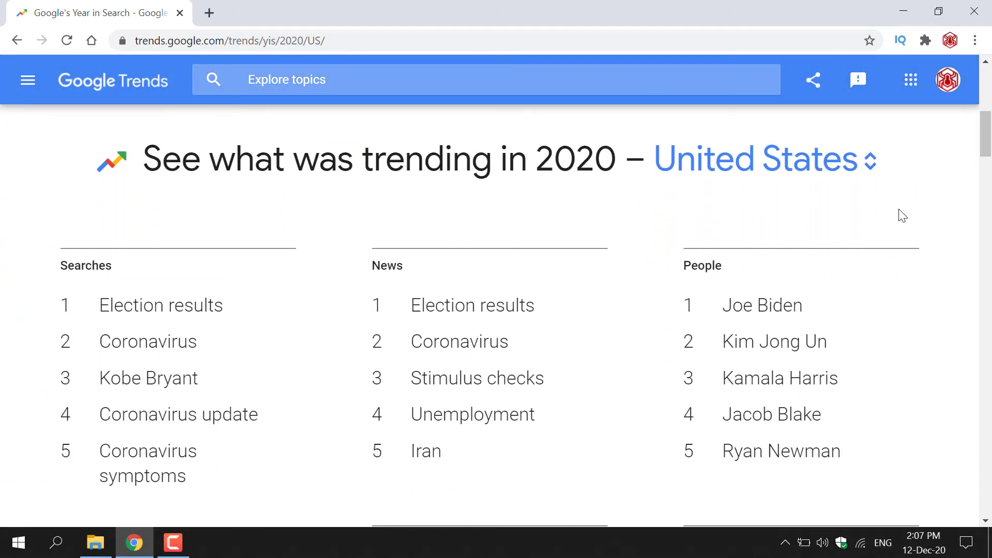
left_click(739, 177)
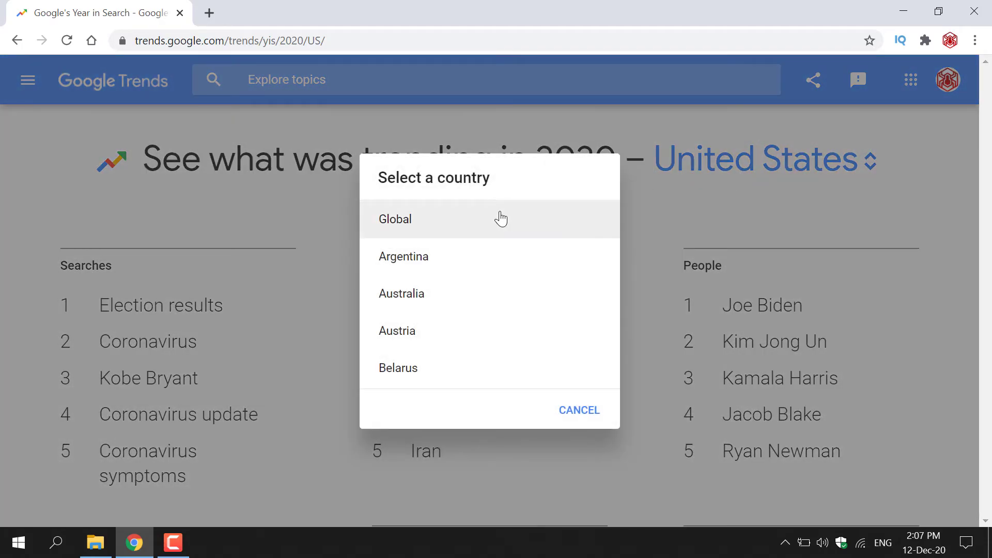
left_click(566, 419)
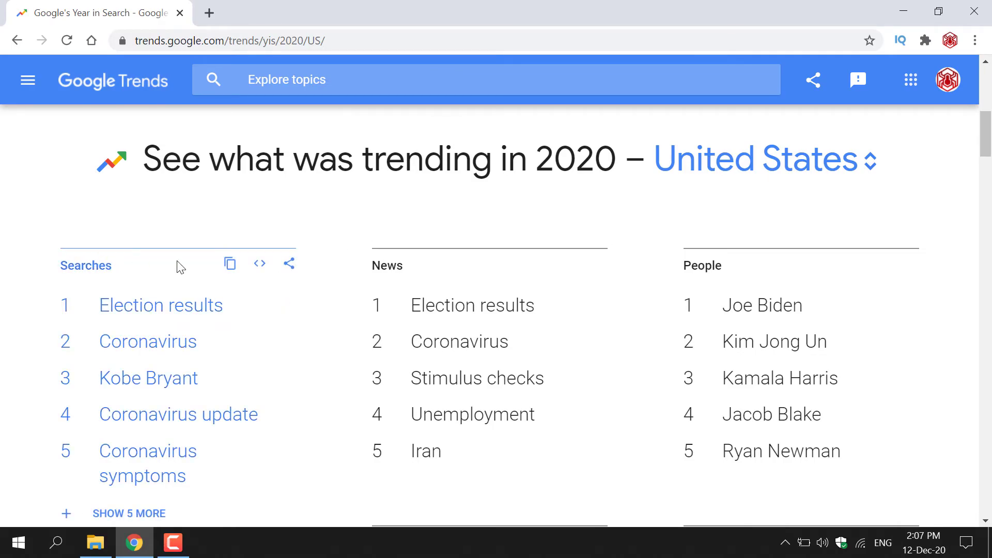
Step: Look through the 2020 United States trending lists, from Searches, News and People to the Spanish-language categories
scroll(417, 274, "down", 1)
scroll(516, 258, "down", 3)
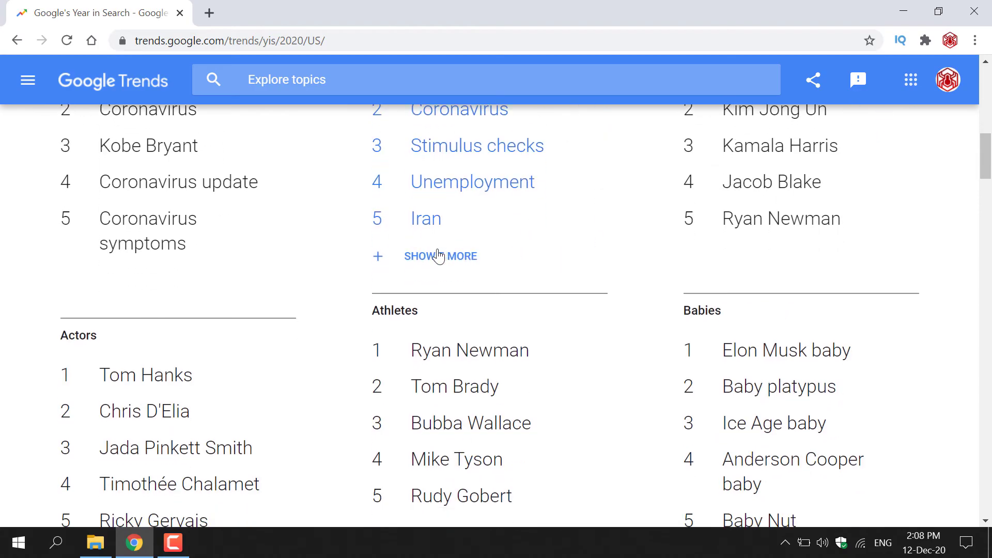
scroll(597, 261, "down", 3)
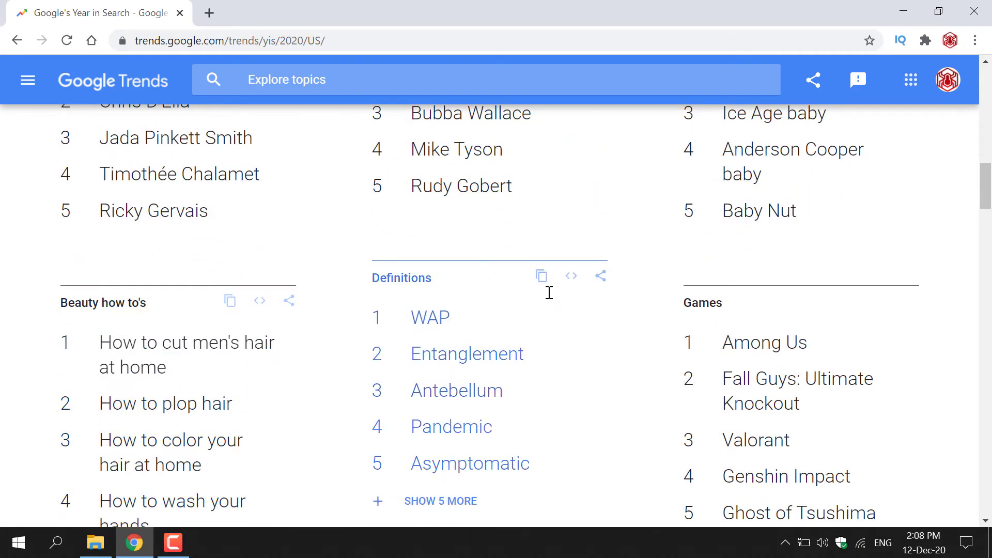
scroll(874, 320, "down", 4)
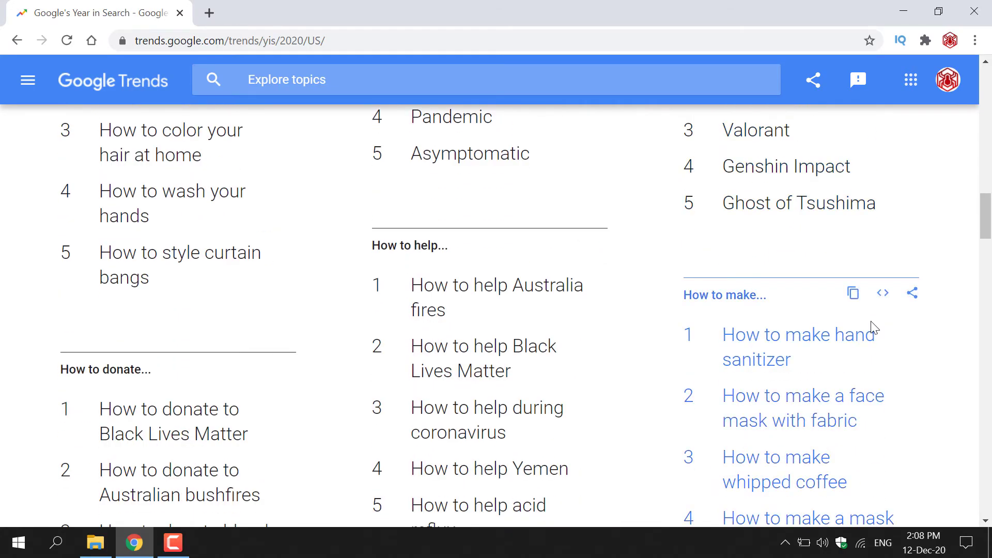
scroll(405, 336, "down", 4)
scroll(411, 329, "down", 15)
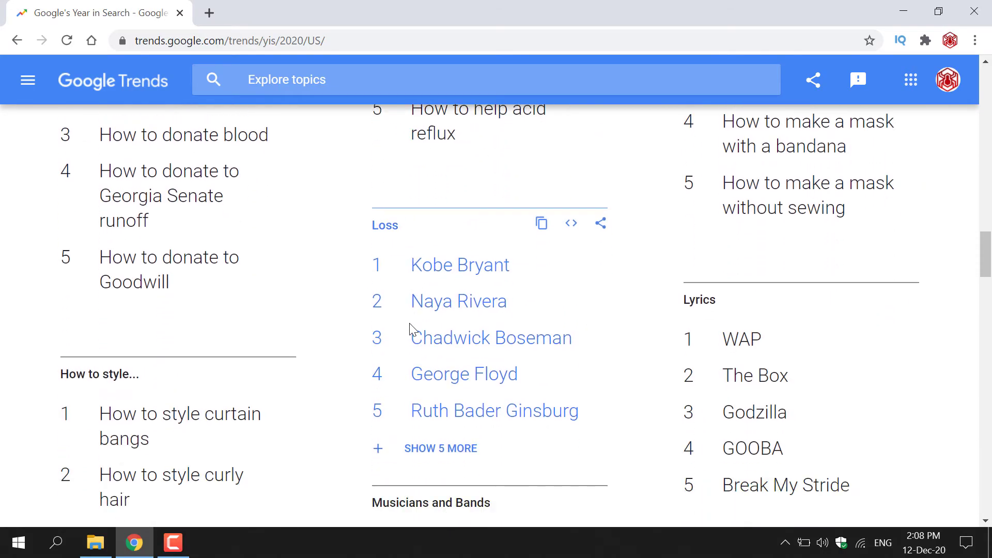
scroll(412, 329, "down", 20)
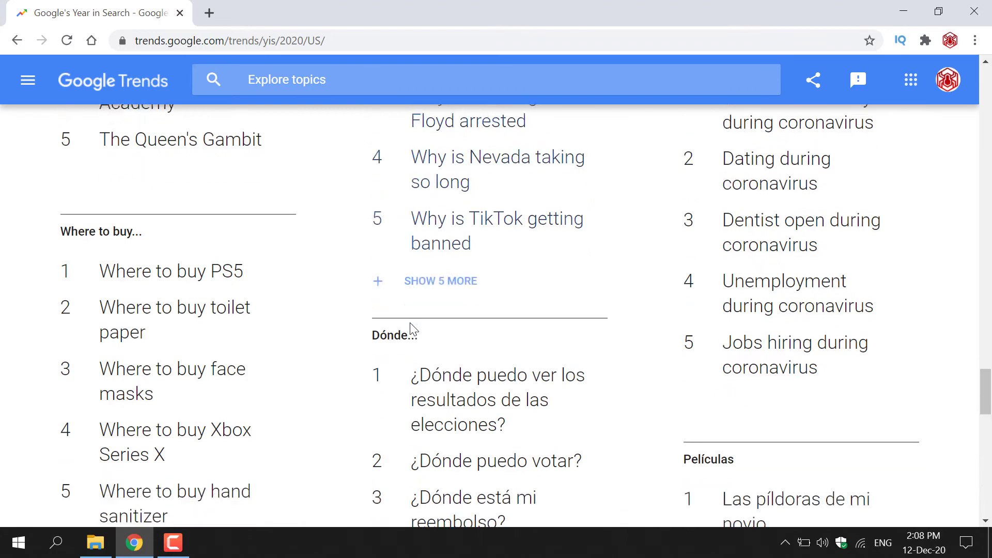
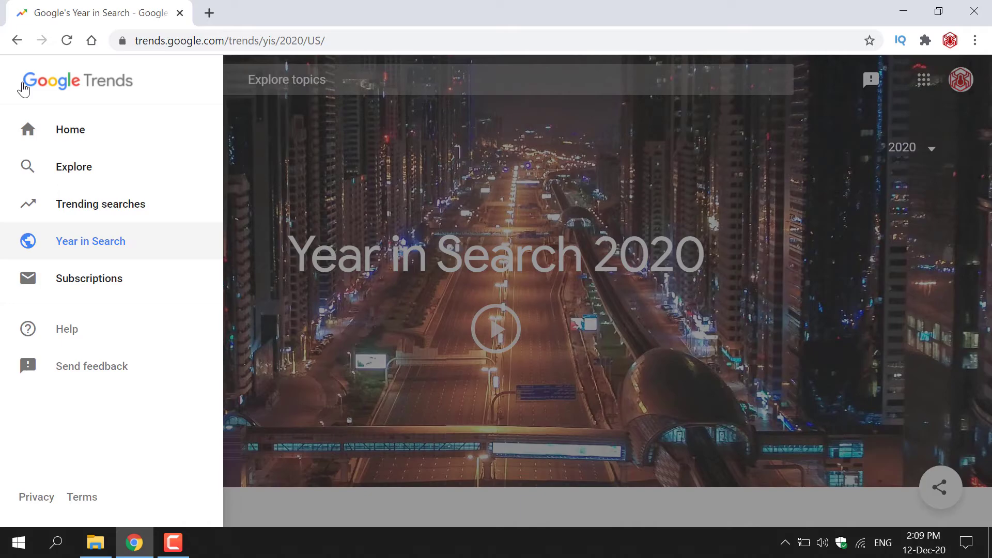
Step: Start a new subscription on the Subscriptions page, check the Trending searches options and return to the Topic options
left_click(111, 290)
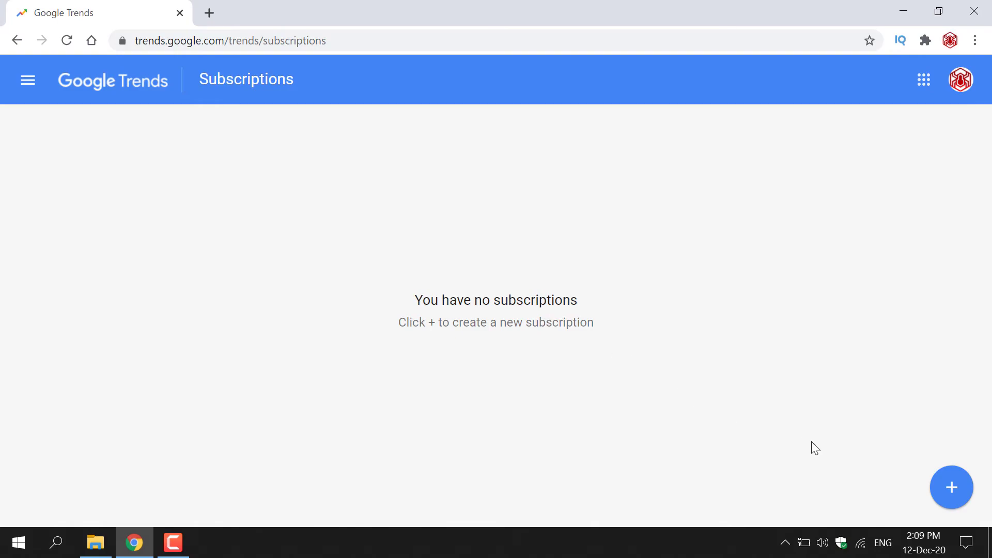
left_click(954, 498)
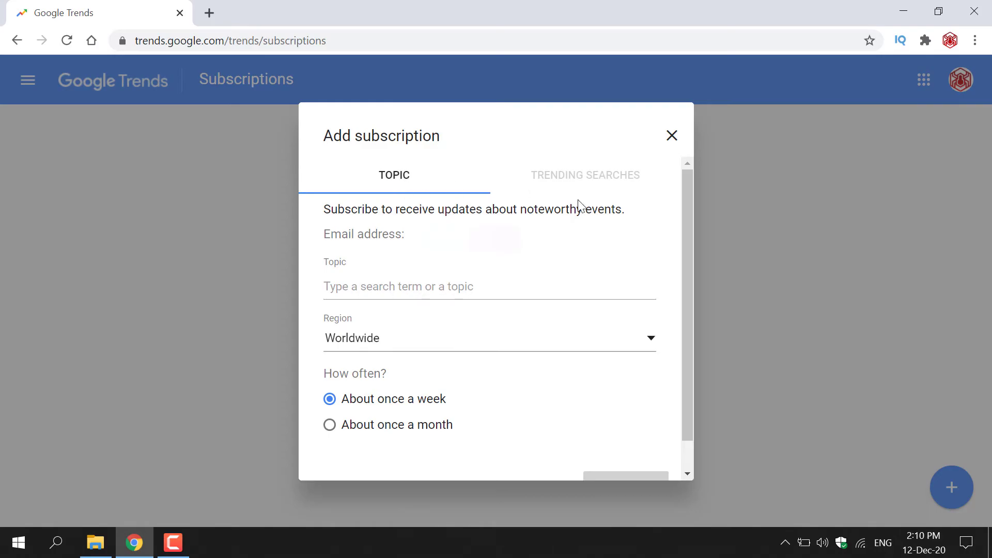
left_click(606, 190)
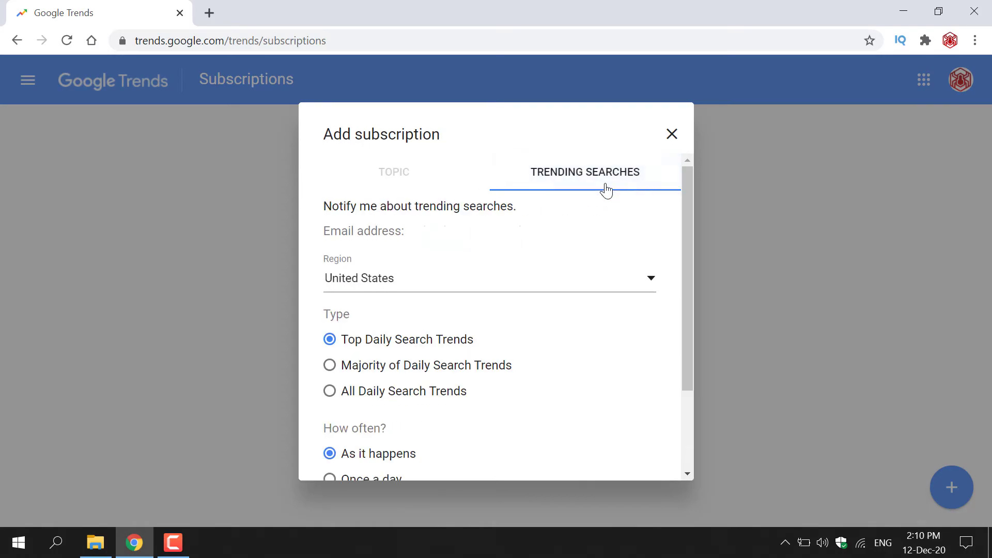
left_click(430, 186)
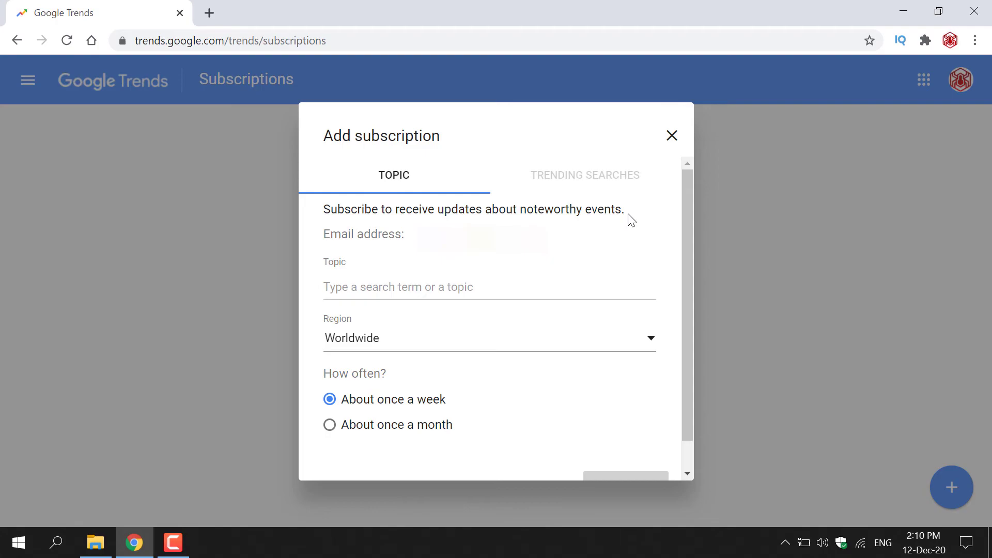
Step: Subscribe to the search term "websplaining" with the Worldwide region and updates about once a week
left_click(492, 294)
scroll(510, 346, "down", 1)
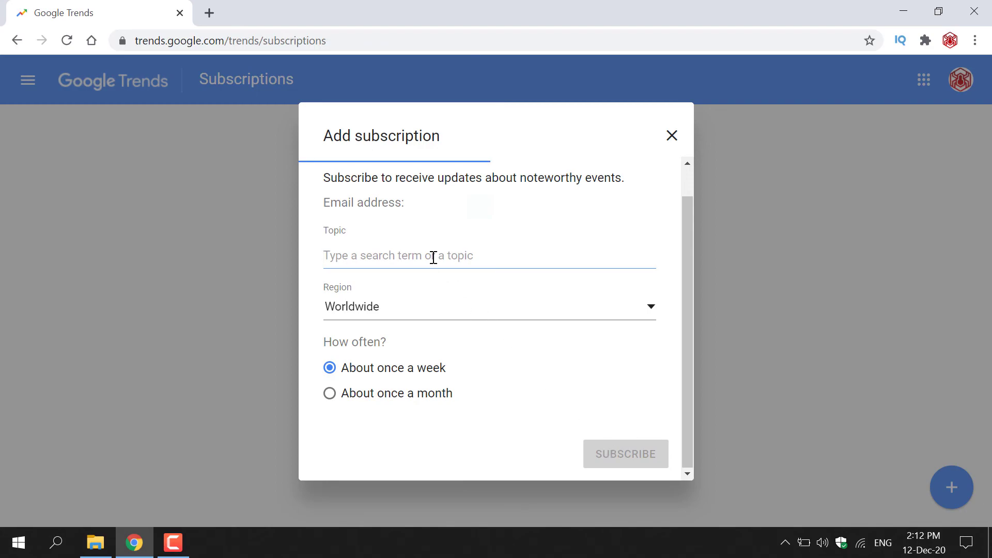
type("websplainin")
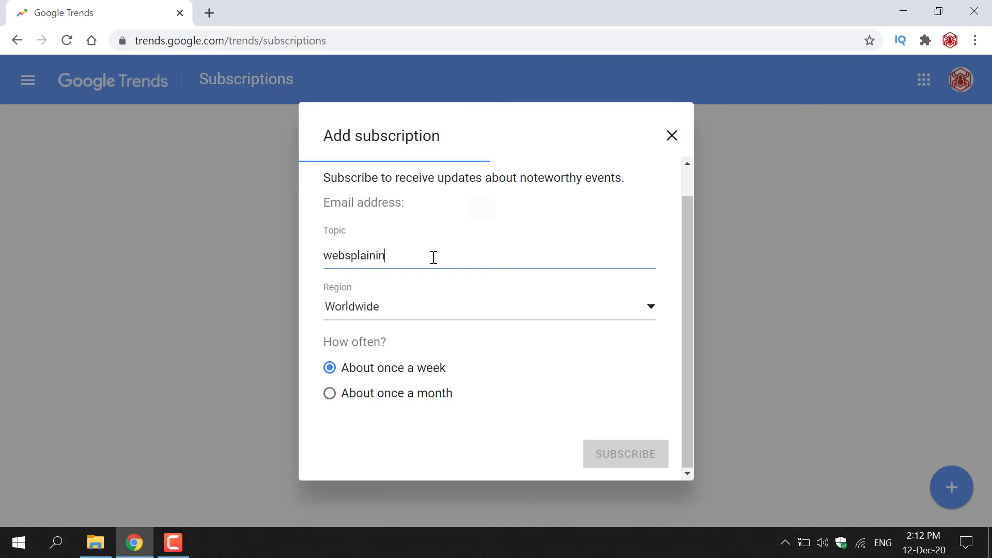
type("g")
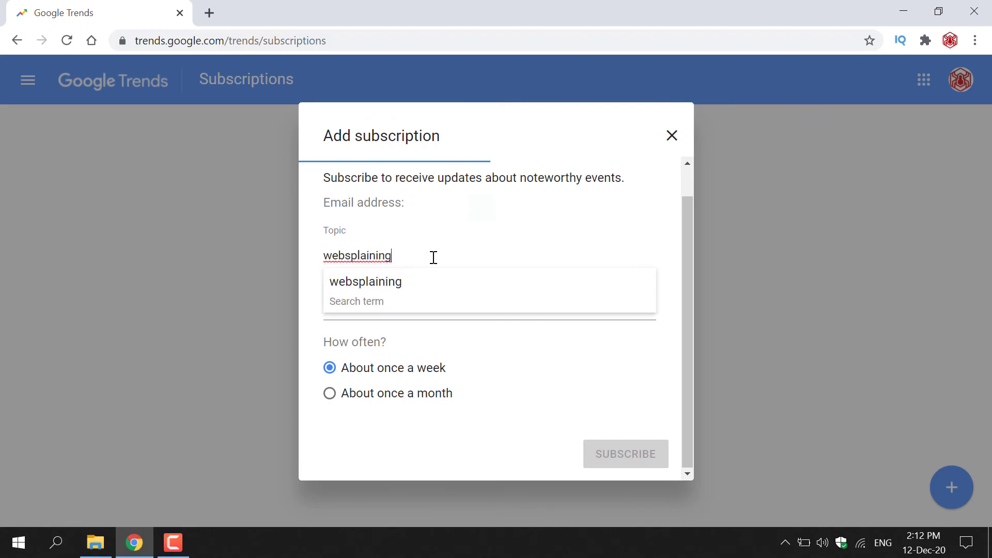
left_click(409, 299)
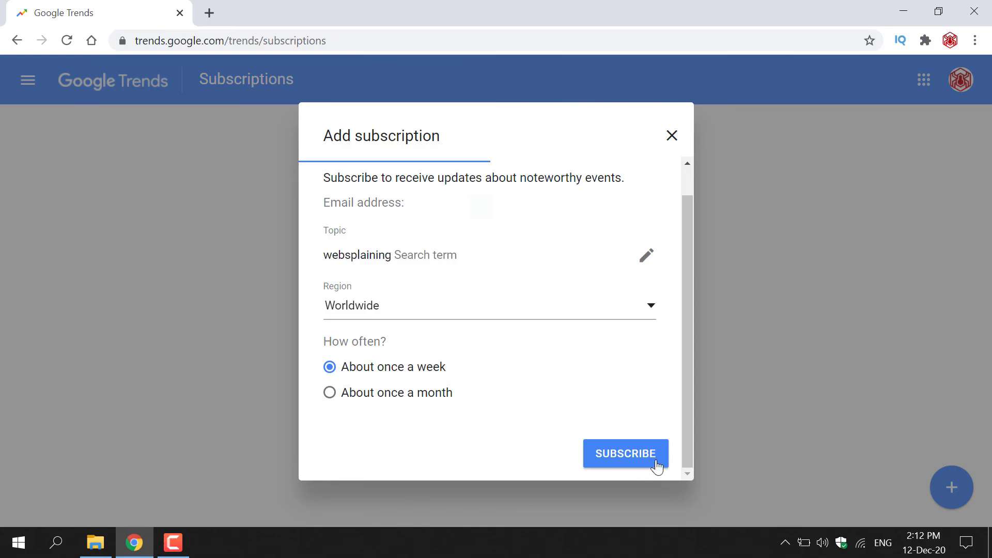
left_click(625, 454)
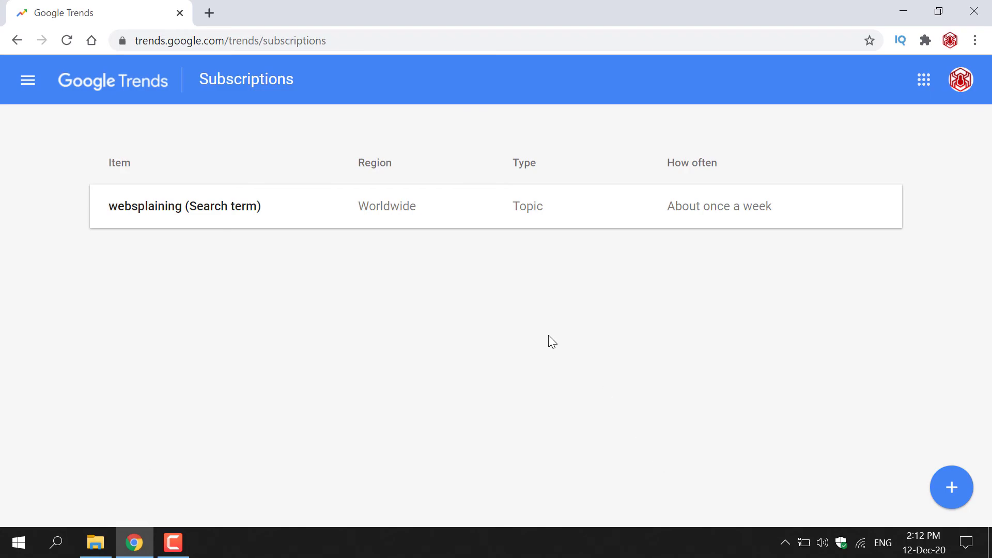
Step: Return to the Google Trends home page and view its search box and example comparisons
mouse_move(229, 226)
left_click(28, 85)
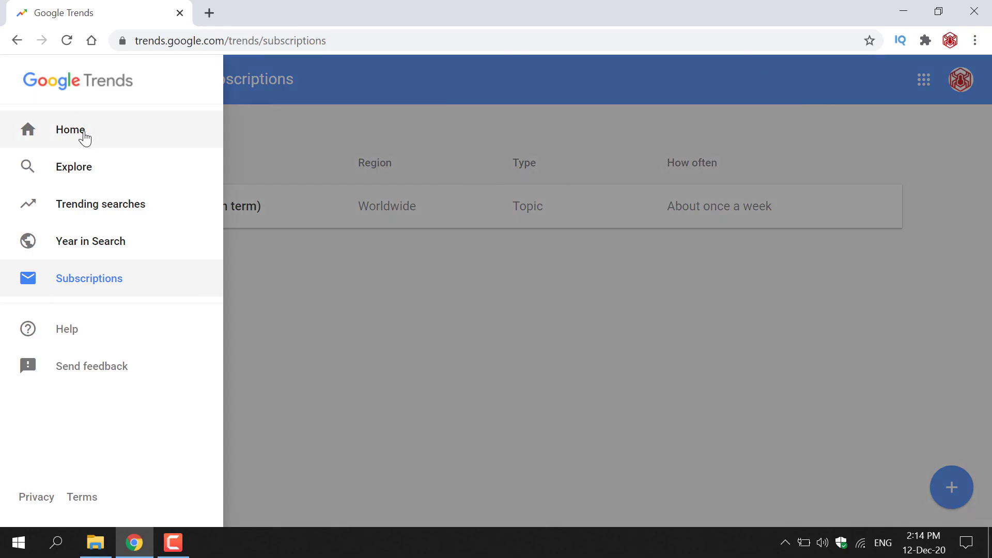
left_click(83, 137)
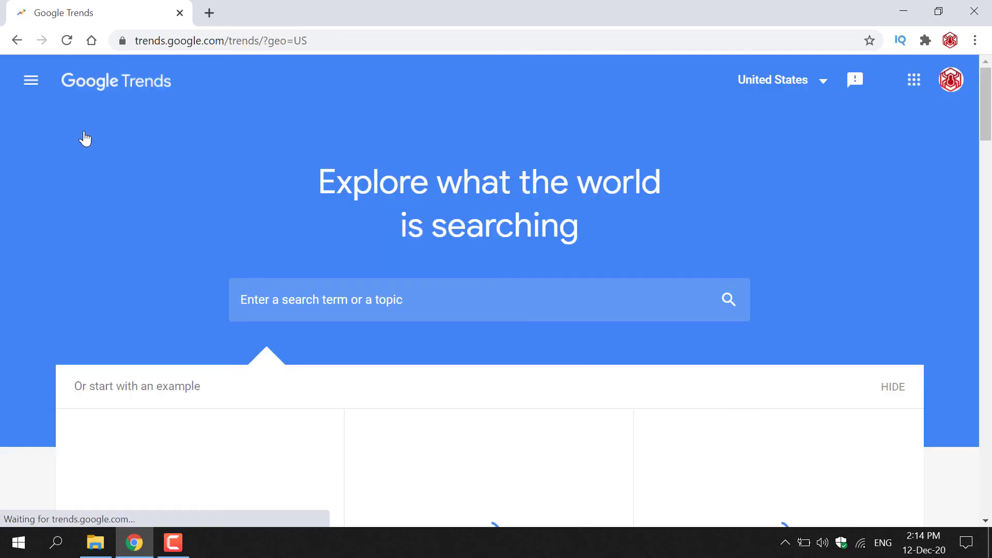
mouse_move(991, 100)
left_mouse_down()
mouse_move(990, 481)
mouse_move(991, 104)
left_mouse_up()
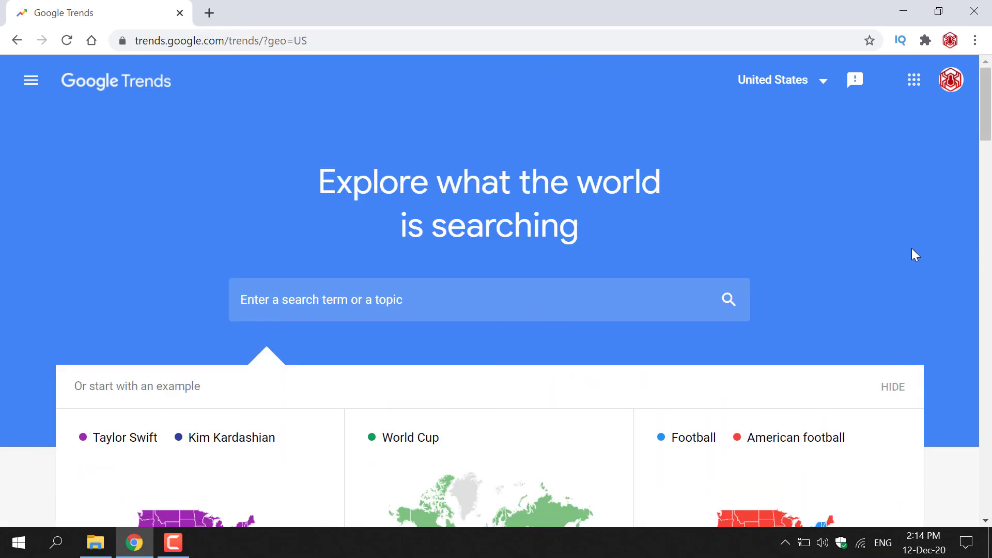